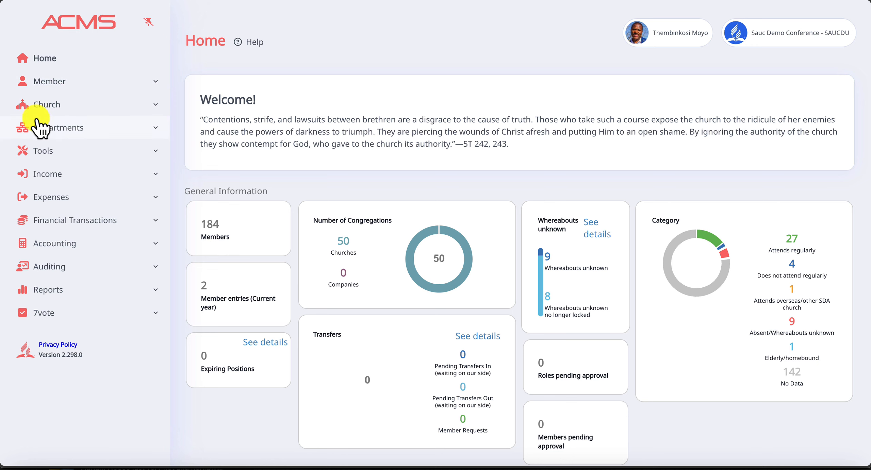
Find the active churches in Configure Treasury Module and open Sauc Demo Church Fifty for editing
{"action": "left_click", "coordinate": [51, 108]}
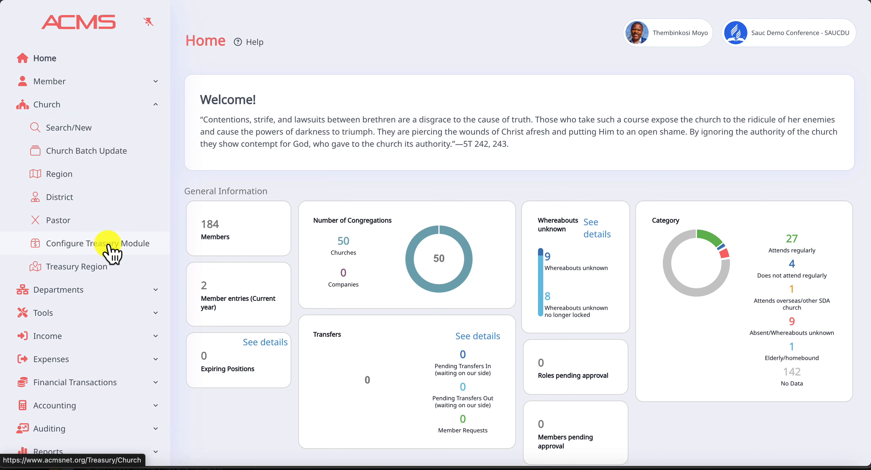
{"action": "left_click", "coordinate": [96, 252]}
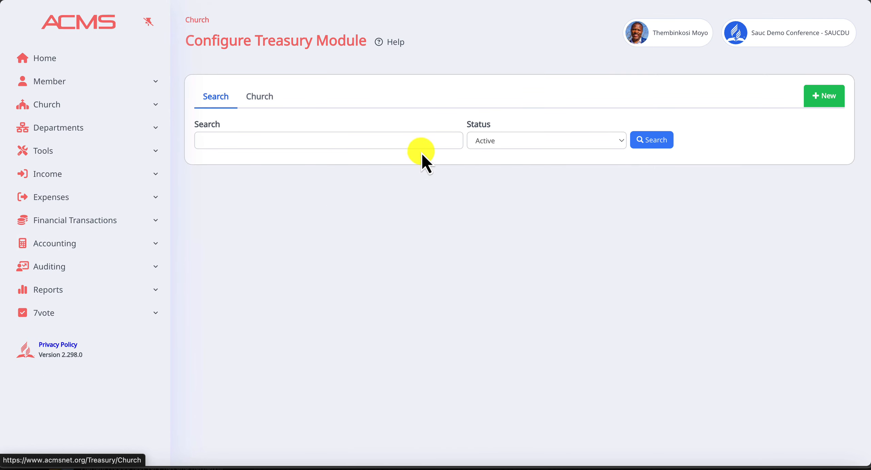
{"action": "left_click", "coordinate": [663, 136]}
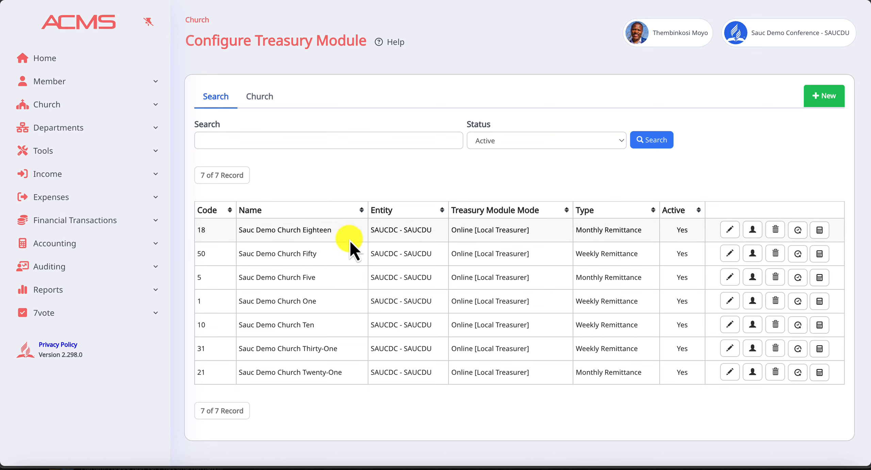
{"action": "left_click", "coordinate": [729, 254]}
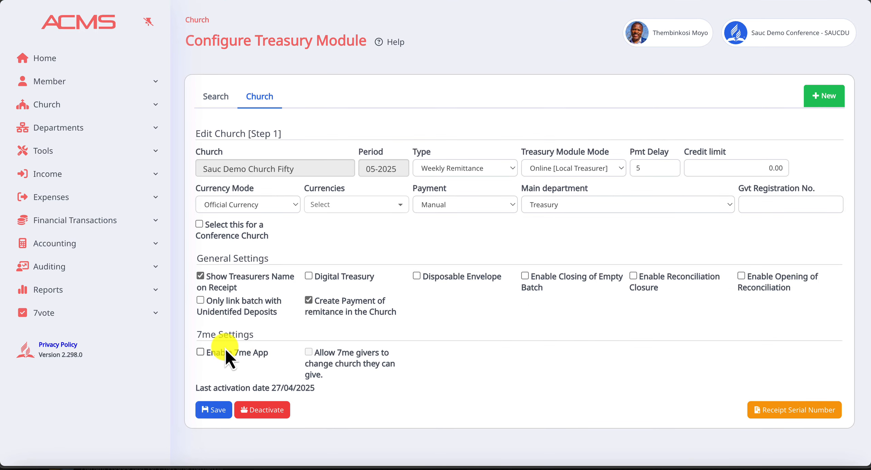
Enable the 7me App for the church, allow 7me givers to change the church they can give to, and save
{"action": "left_click_drag", "start_coordinate": [196, 337], "coordinate": [279, 337]}
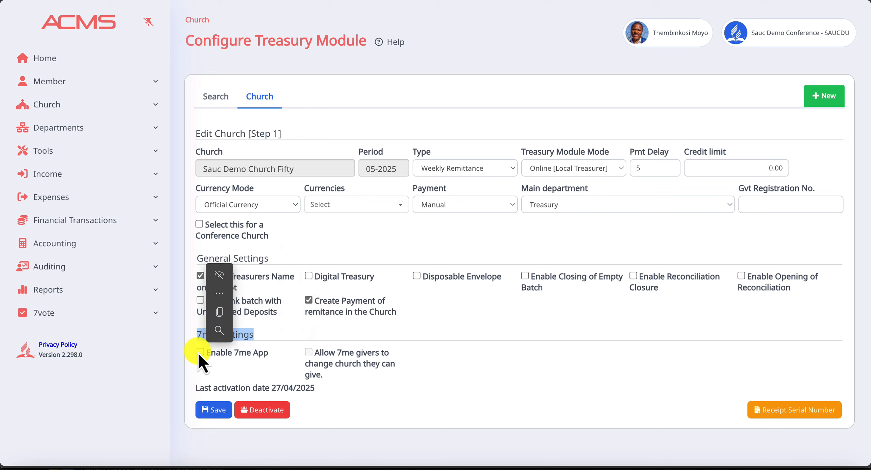
{"action": "left_click", "coordinate": [200, 352]}
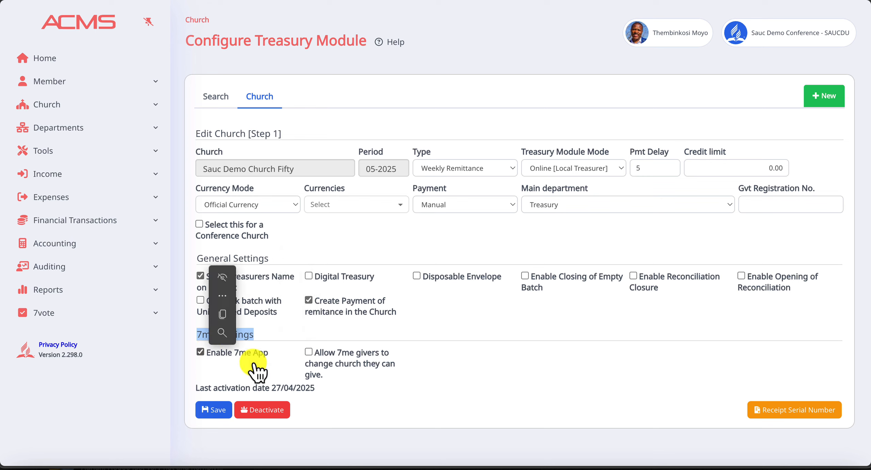
{"action": "left_click", "coordinate": [309, 352]}
{"action": "left_click", "coordinate": [308, 354]}
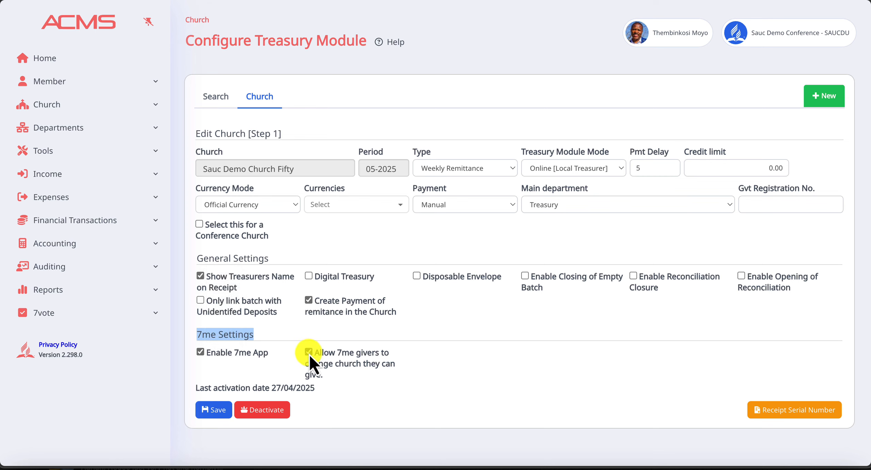
{"action": "left_click", "coordinate": [213, 410]}
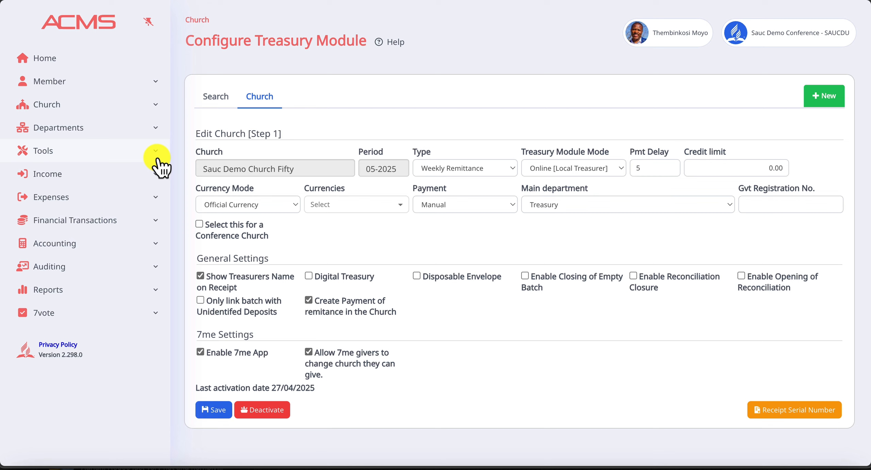
Search Bank Account Settings for the active accounts of 50 - Sauc Demo Church Fifty
{"action": "left_click", "coordinate": [56, 244]}
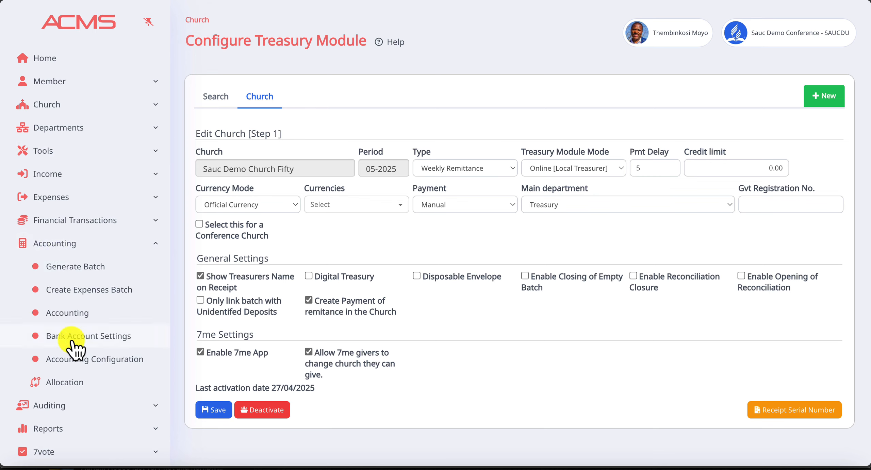
{"action": "left_click", "coordinate": [97, 341]}
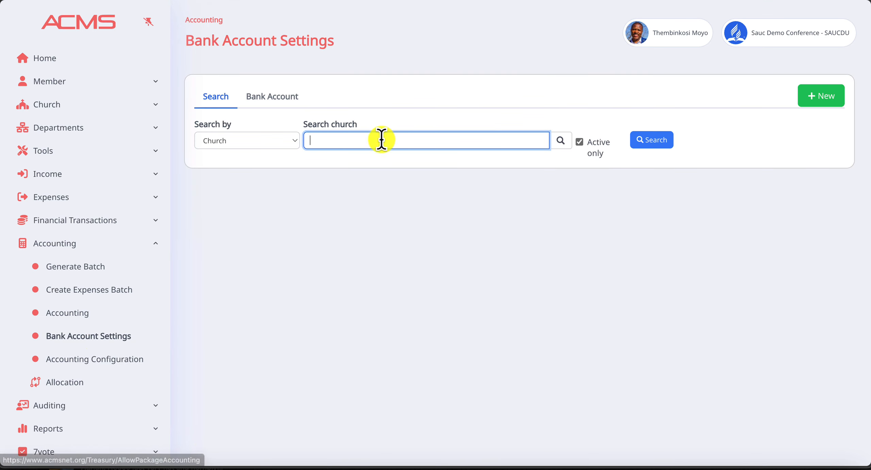
{"action": "left_click", "coordinate": [656, 140]}
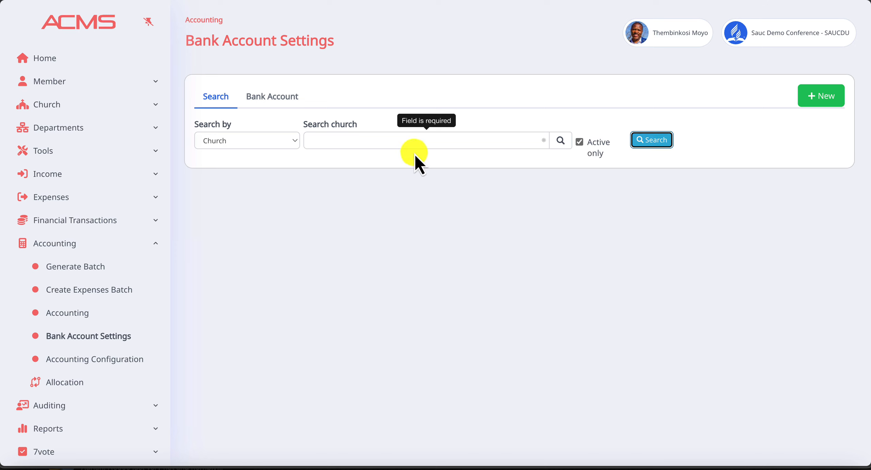
{"action": "left_click", "coordinate": [362, 137]}
{"action": "type", "text": "fity"}
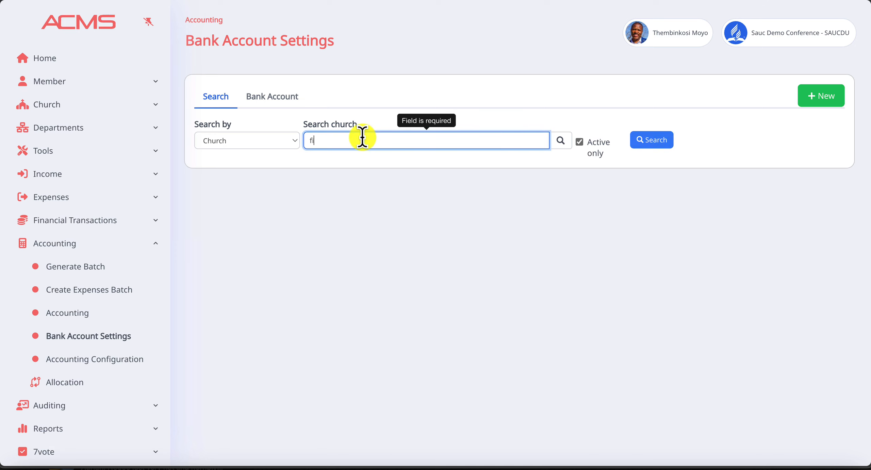
{"action": "key", "text": "BackSpace"}
{"action": "key", "text": "BackSpace"}
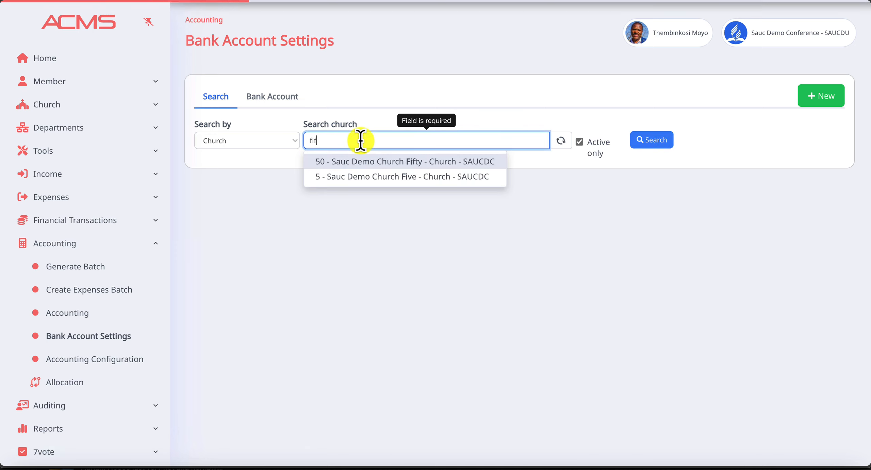
{"action": "type", "text": "f"}
{"action": "left_click", "coordinate": [401, 162]}
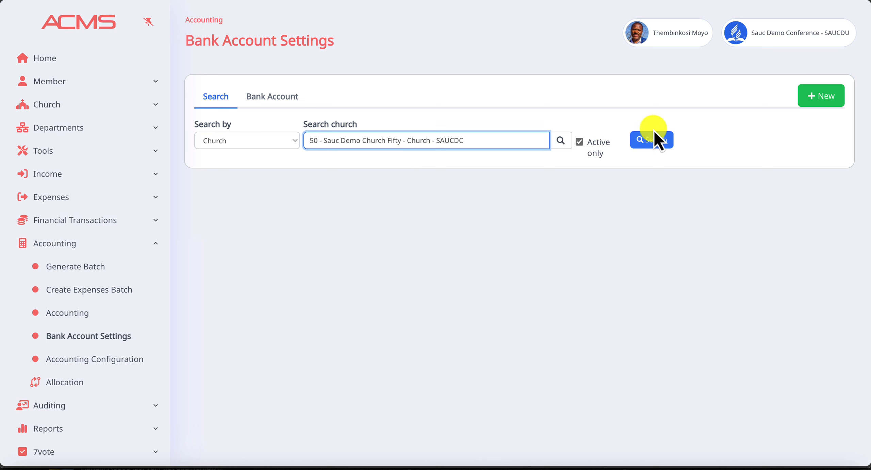
{"action": "left_click", "coordinate": [657, 140]}
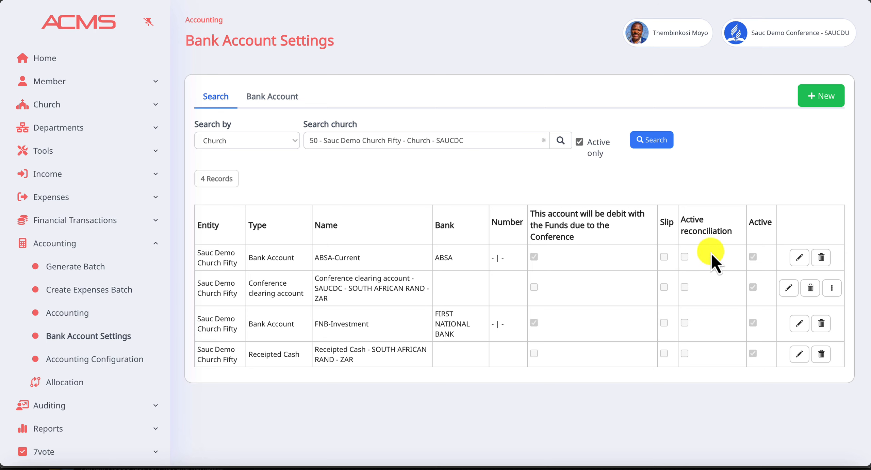
Open the Display on 7me settings of the ABSA-Current account and set its account sequence to 1
{"action": "left_click", "coordinate": [799, 259]}
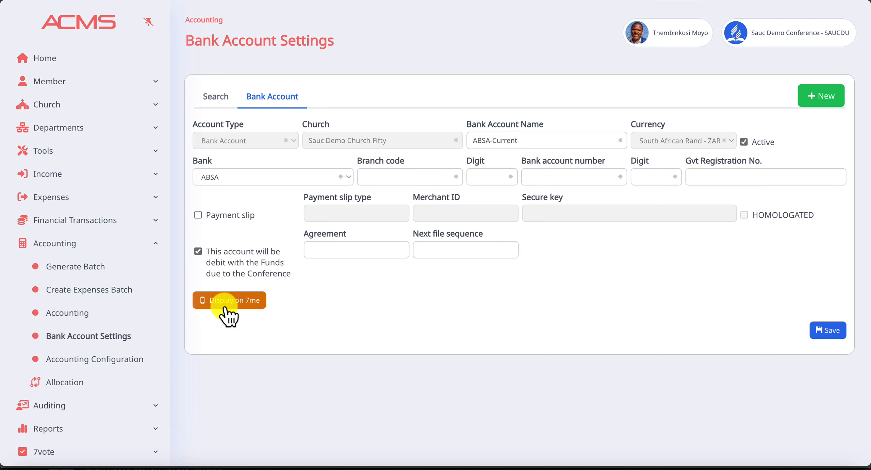
{"action": "left_click", "coordinate": [243, 302]}
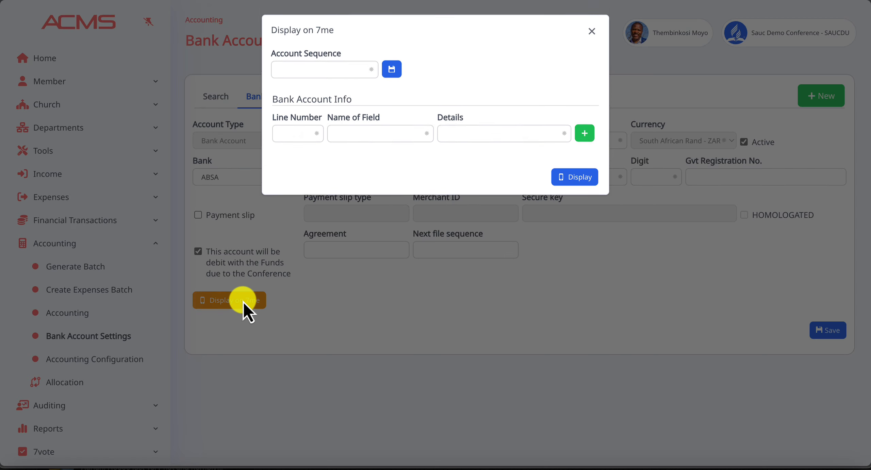
{"action": "left_click", "coordinate": [326, 70]}
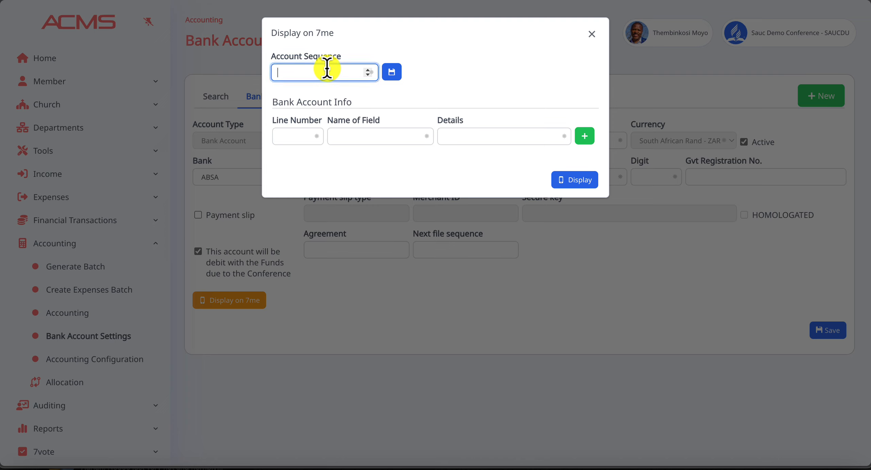
{"action": "type", "text": "1"}
Add bank account info line 1 with the field name "Bank Name:" and the details ABSA
{"action": "left_click", "coordinate": [295, 136]}
{"action": "type", "text": "1"}
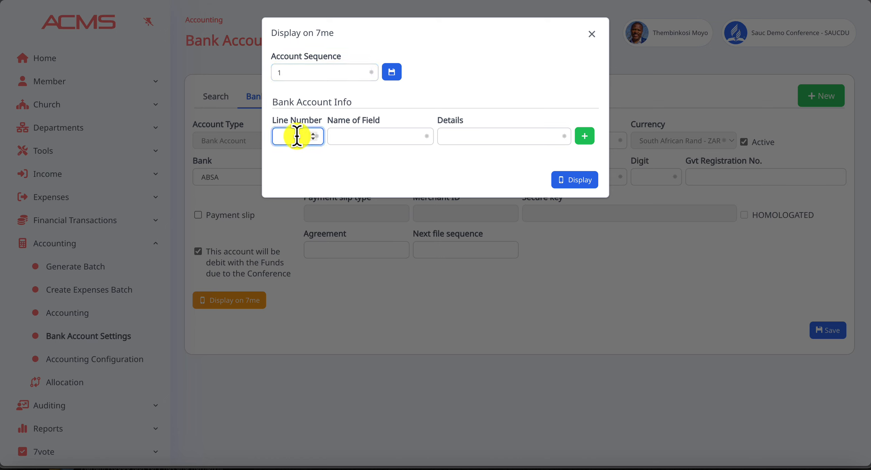
{"action": "left_click", "coordinate": [354, 138]}
{"action": "type", "text": "Bnak"}
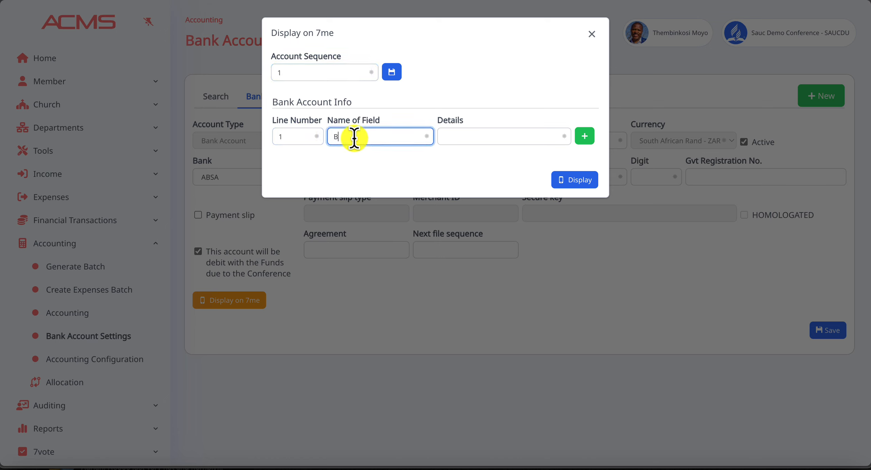
{"action": "key", "text": "BackSpace"}
{"action": "key", "text": "BackSpace"}
{"action": "type", "text": "ank Name:"}
{"action": "left_click", "coordinate": [469, 136]}
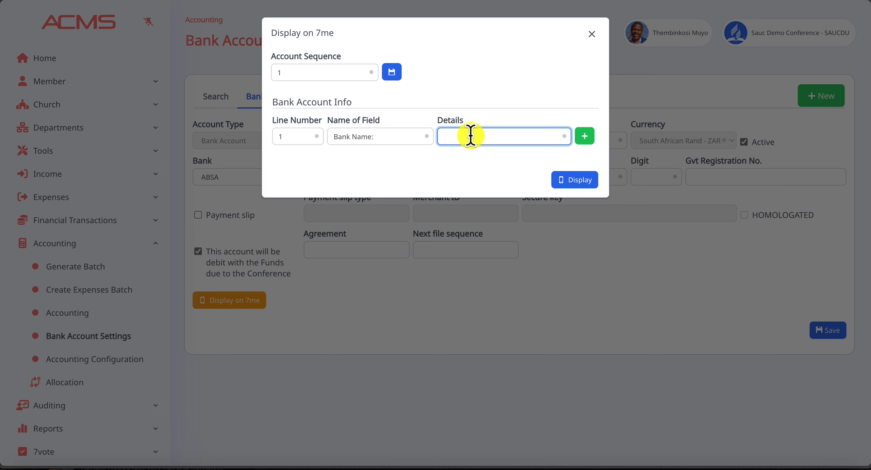
{"action": "type", "text": "ABSA"}
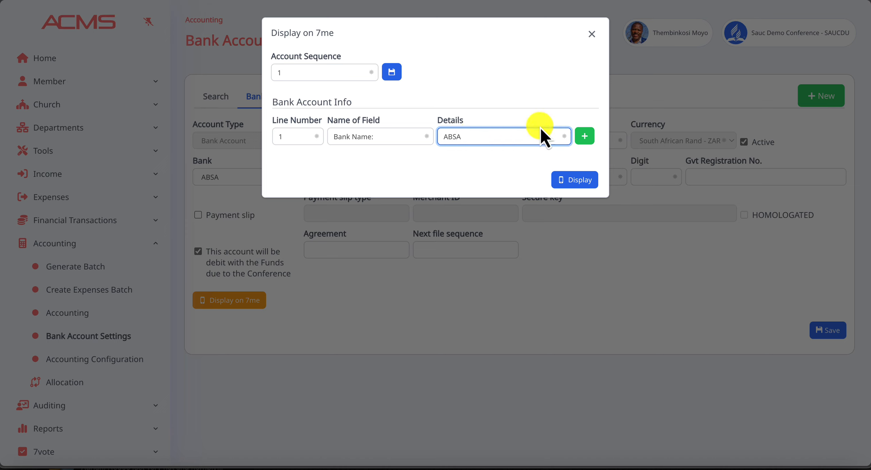
{"action": "left_click", "coordinate": [591, 137]}
Add bank account info line 2 with the field name "Account No:" and the bank account number as details
{"action": "left_click", "coordinate": [308, 141]}
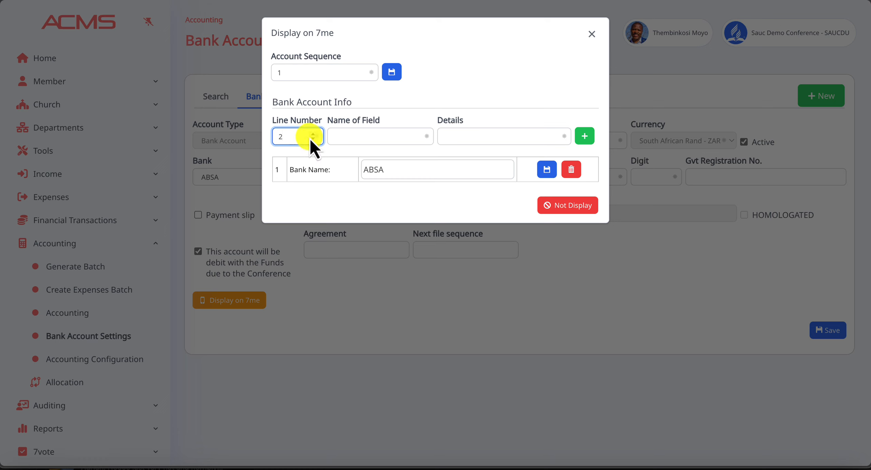
{"action": "left_click", "coordinate": [351, 136]}
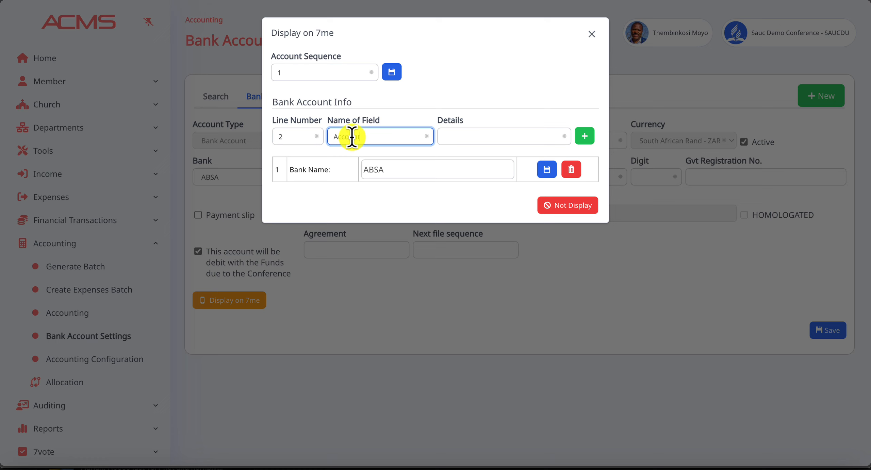
{"action": "type", "text": "Account No:"}
{"action": "left_click", "coordinate": [464, 136]}
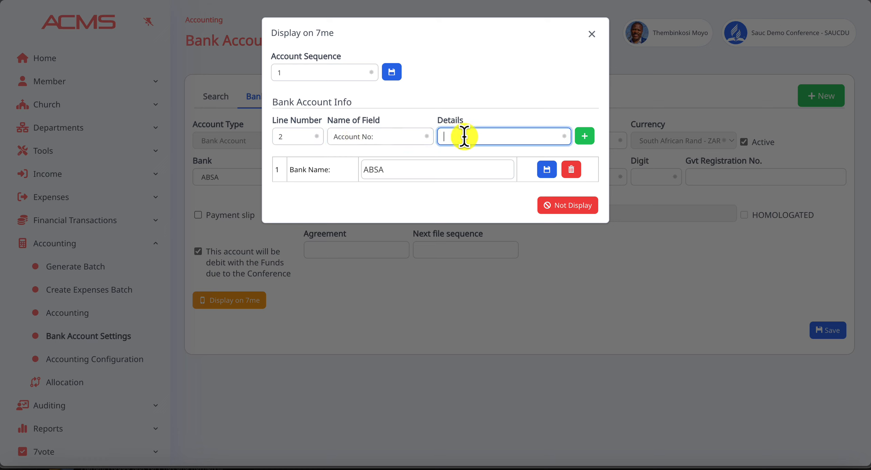
{"action": "left_click", "coordinate": [584, 136]}
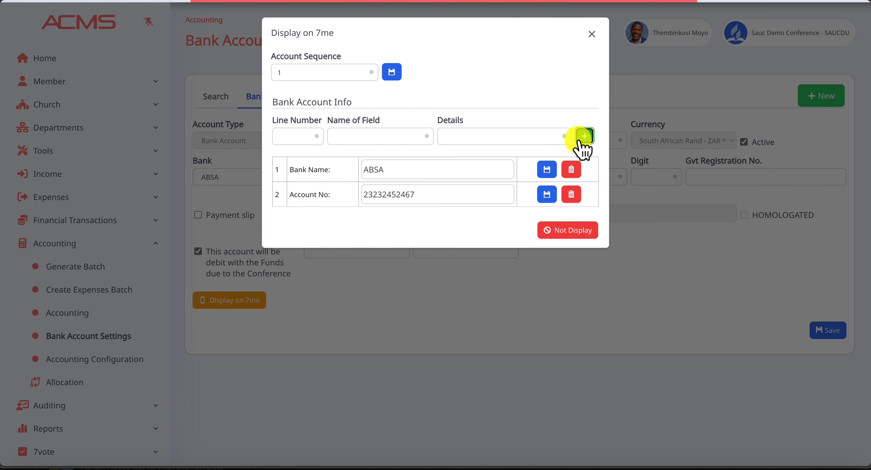
Add info line 3 "Branch Code:" with details 231241, toggle the account's 7me display status and close the dialog
{"action": "left_click", "coordinate": [297, 136]}
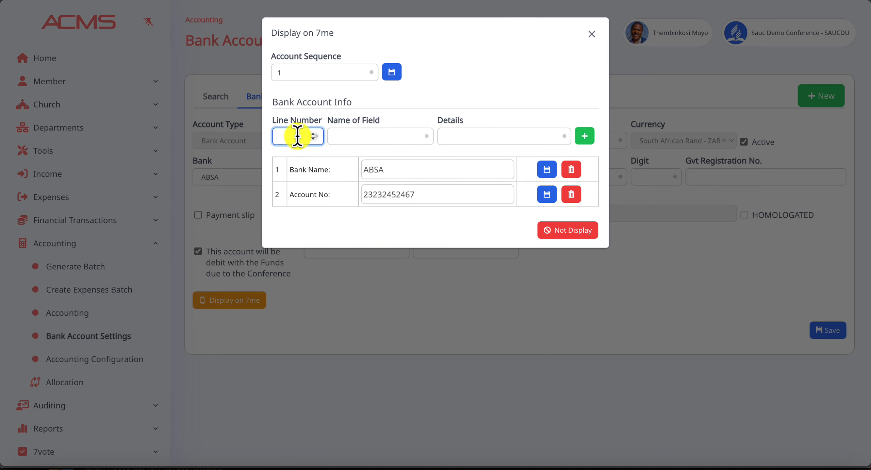
{"action": "left_click", "coordinate": [346, 137]}
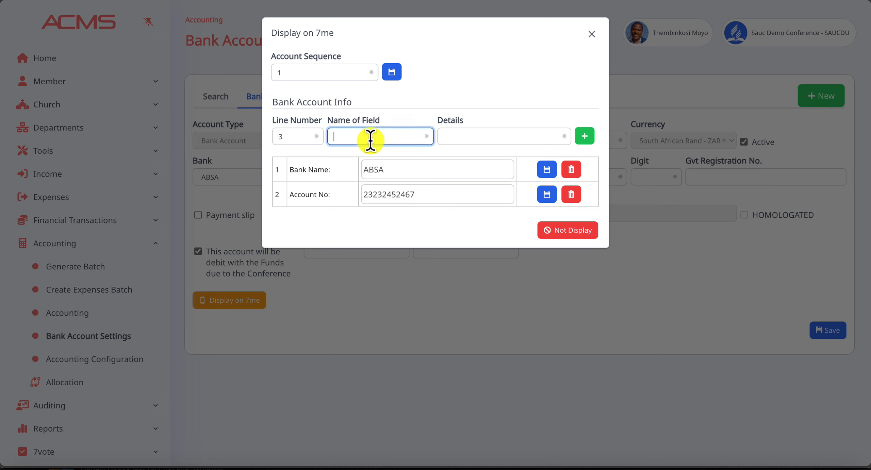
{"action": "type", "text": "Branch Code"}
{"action": "key", "text": "Tab"}
{"action": "type", "text": "23124"}
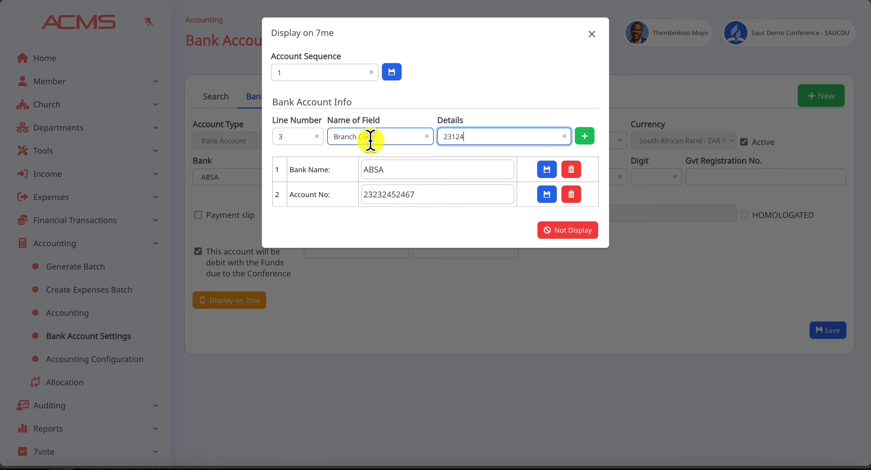
{"action": "left_click", "coordinate": [586, 135]}
{"action": "left_click", "coordinate": [574, 255]}
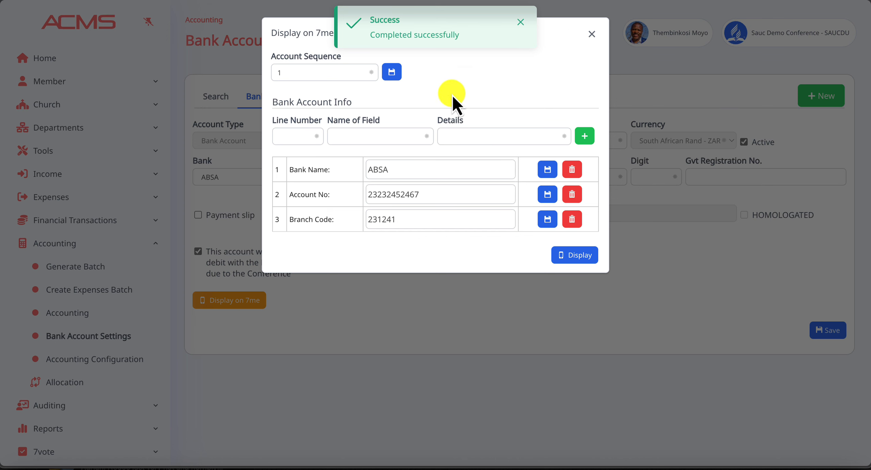
{"action": "left_click", "coordinate": [593, 34]}
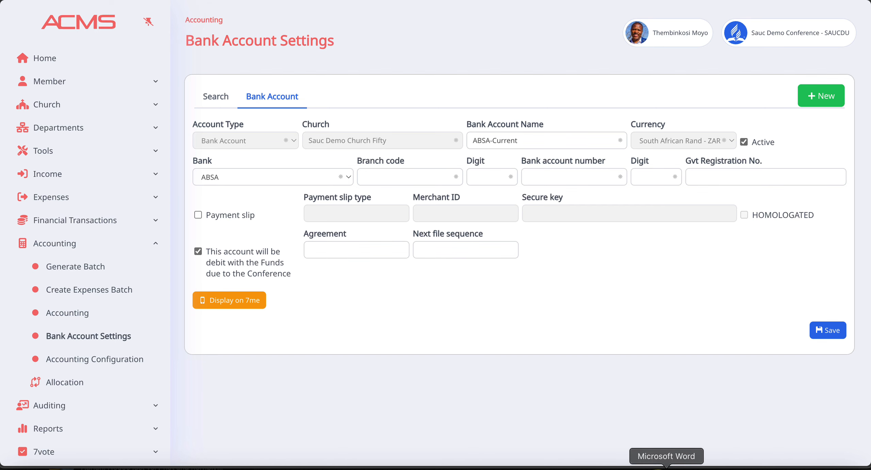
Switch to iPhone Mirroring, unlock it with the Mac login password and open the 7me app
{"action": "left_click", "coordinate": [499, 468]}
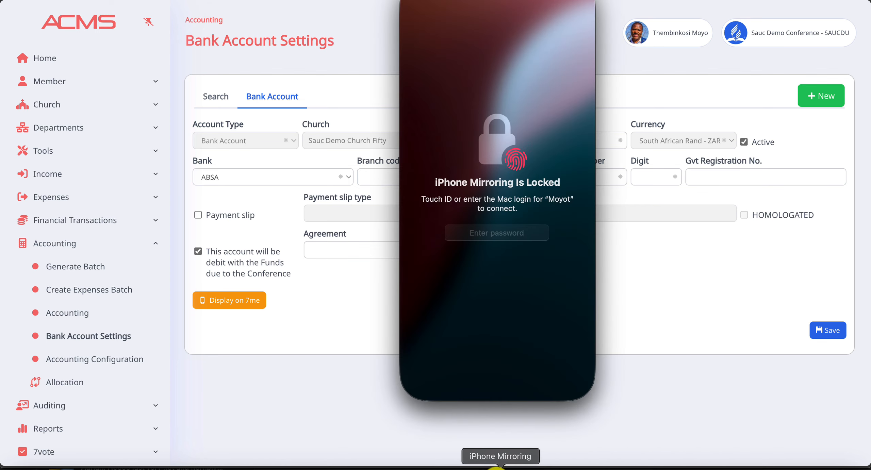
{"action": "left_click", "coordinate": [487, 232]}
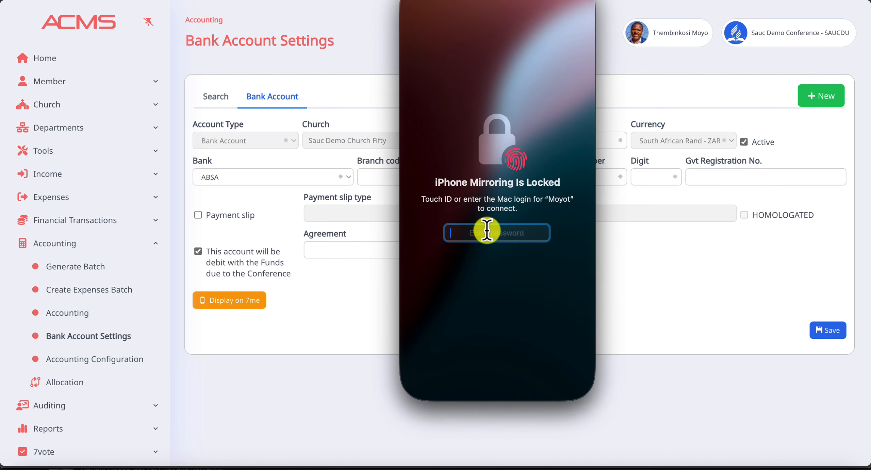
{"action": "type", "text": "••••"}
{"action": "key", "text": "Return"}
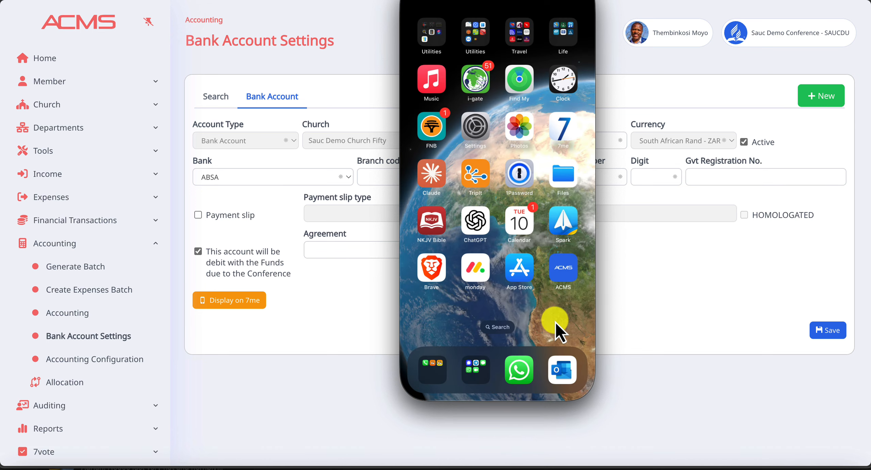
{"action": "left_click", "coordinate": [564, 129]}
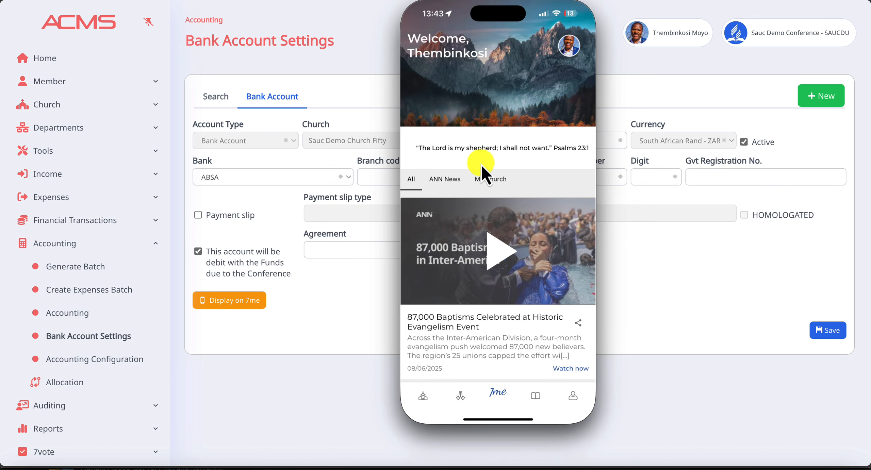
Start a Tithe and Offering contribution for the church and add a tithe of R5,000.00
{"action": "left_click", "coordinate": [423, 398]}
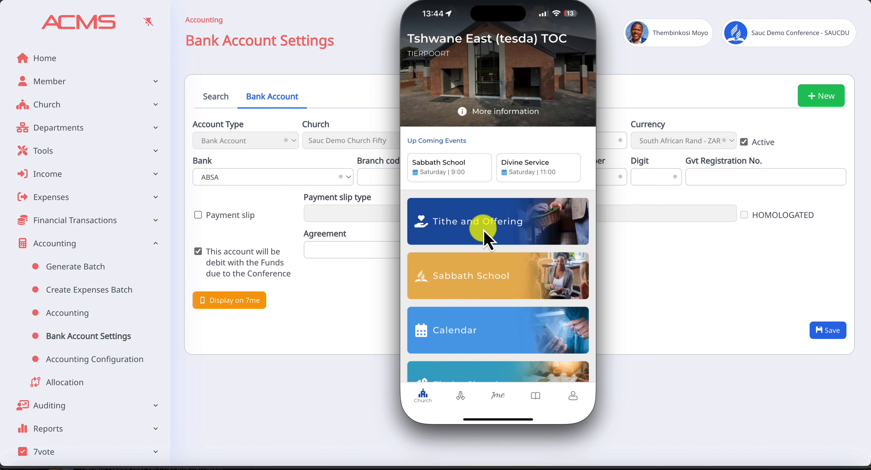
{"action": "left_click", "coordinate": [483, 230]}
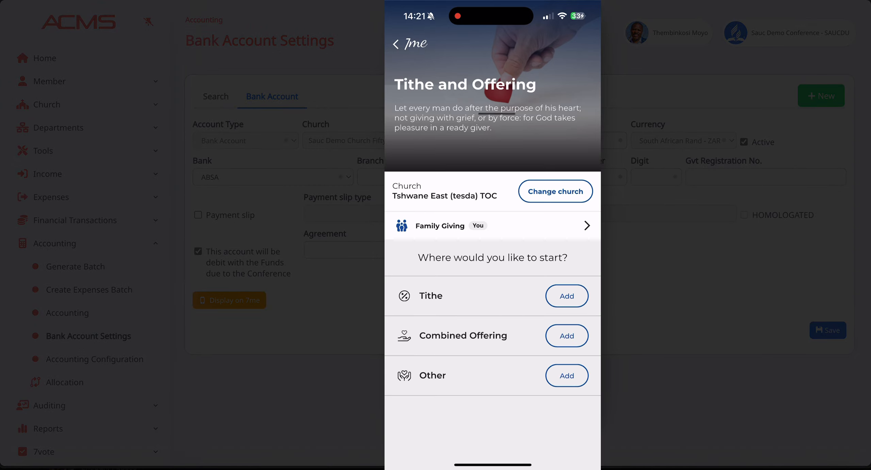
{"action": "left_click", "coordinate": [563, 295]}
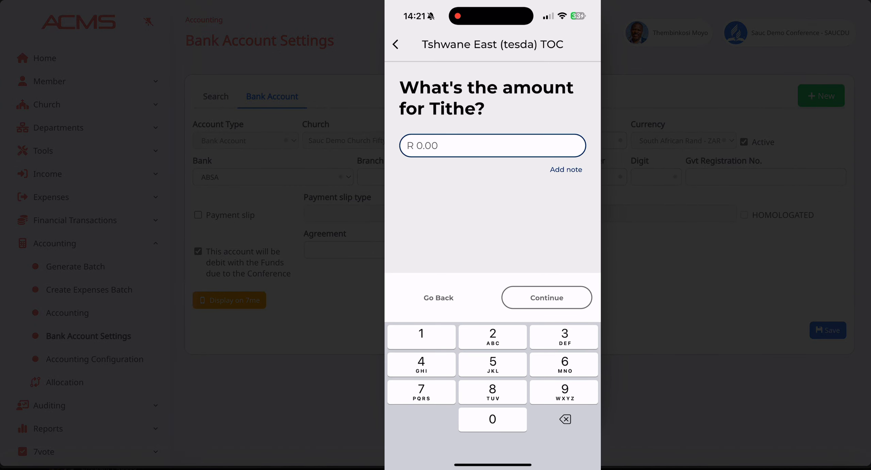
{"action": "type", "text": "500"}
{"action": "type", "text": "000.00"}
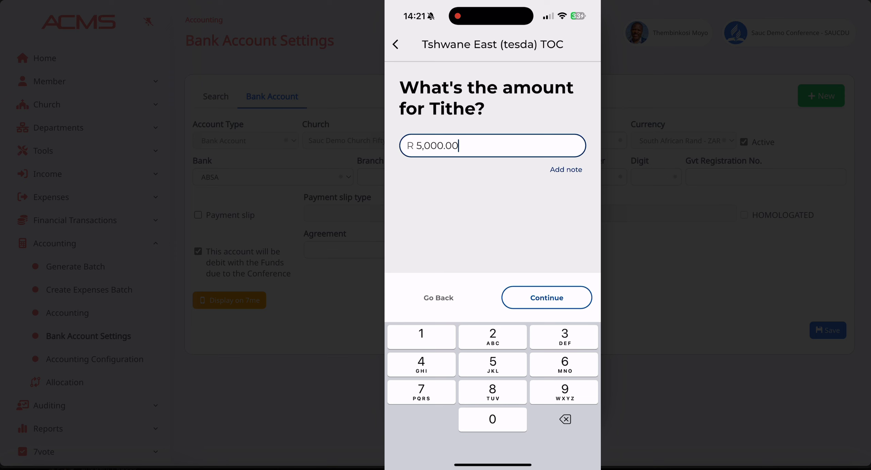
{"action": "left_click", "coordinate": [547, 298]}
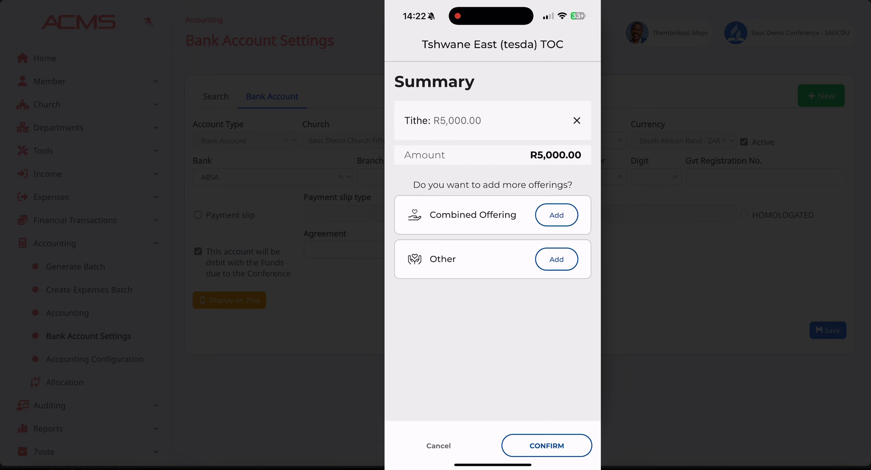
Add a combined offering of R5,000.00, confirm the contribution summary and choose bank transfer as the giving method
{"action": "left_click", "coordinate": [556, 215]}
{"action": "type", "text": "500000"}
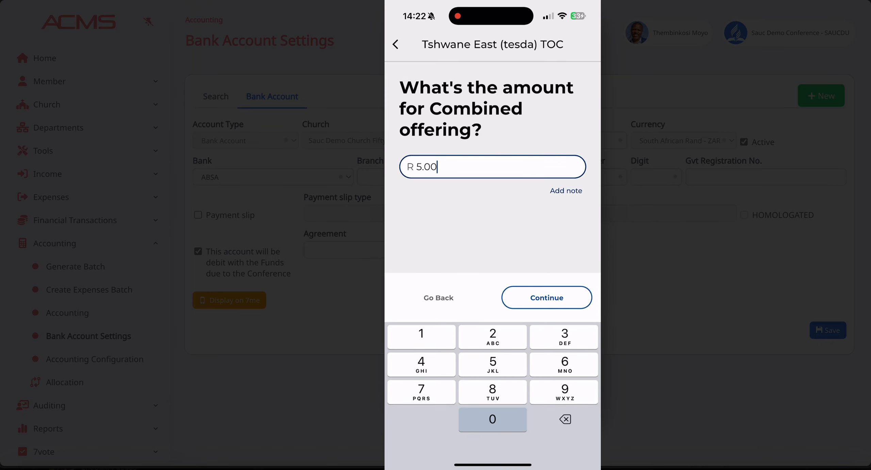
{"action": "left_click", "coordinate": [546, 298]}
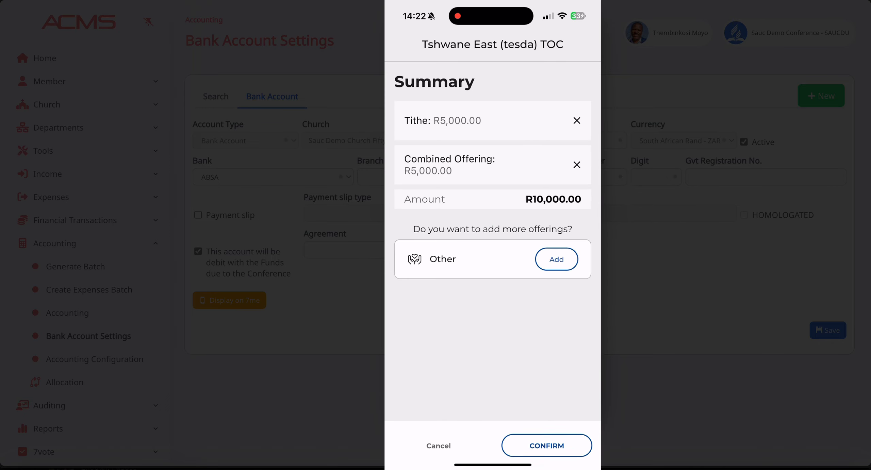
{"action": "left_click", "coordinate": [546, 446]}
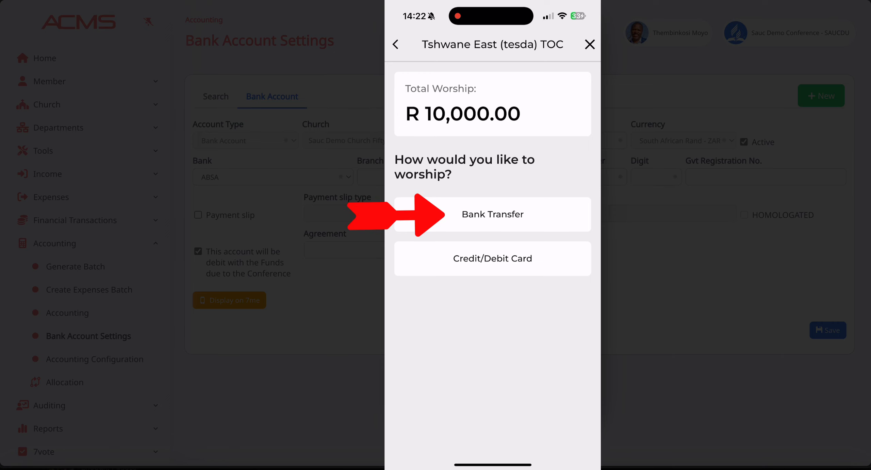
{"action": "left_click", "coordinate": [493, 214]}
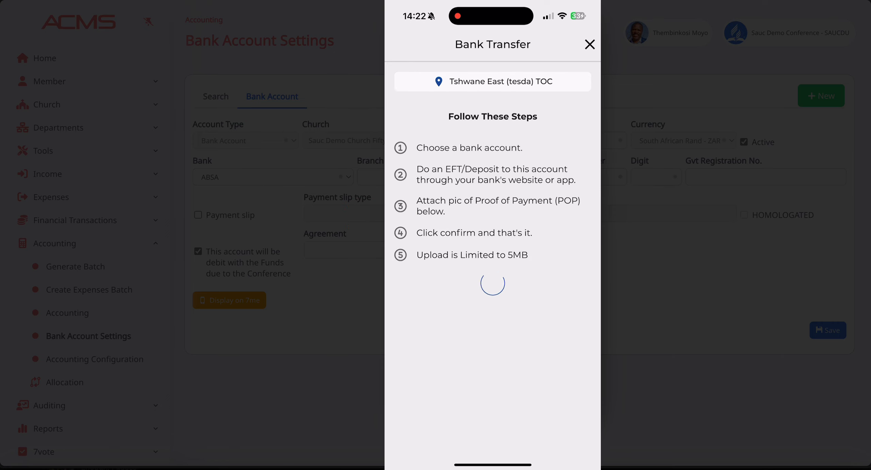